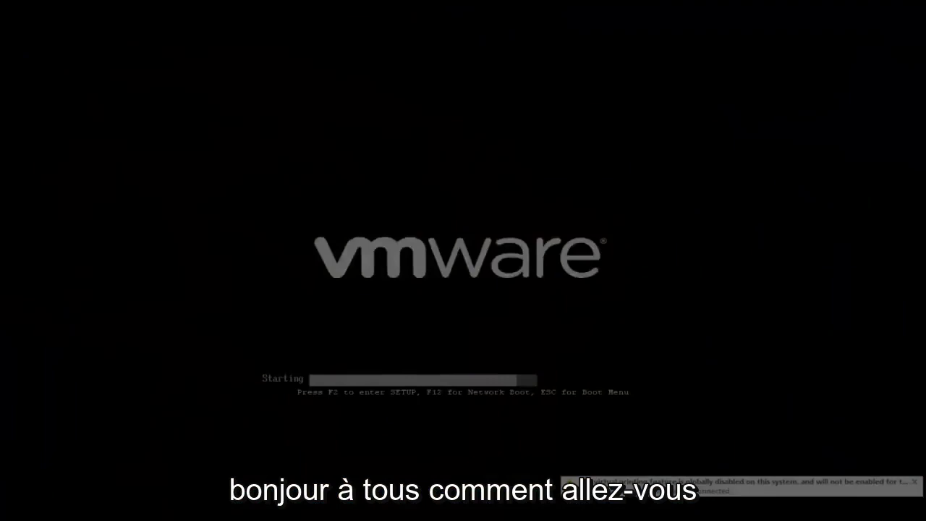
- Boot the virtual machine from the CD-ROM drive to load the Windows 7 installation disc
key(Escape)
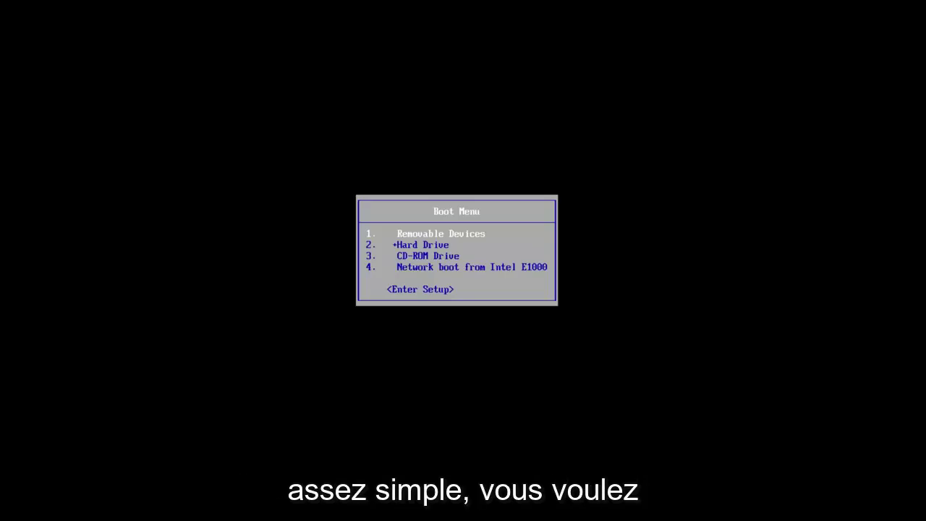
key(Down)
key(Down)
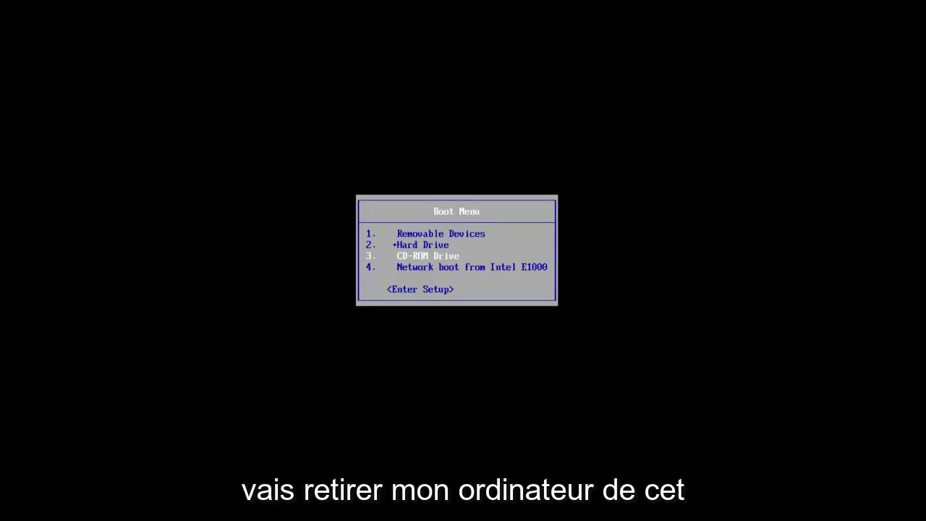
key(Return)
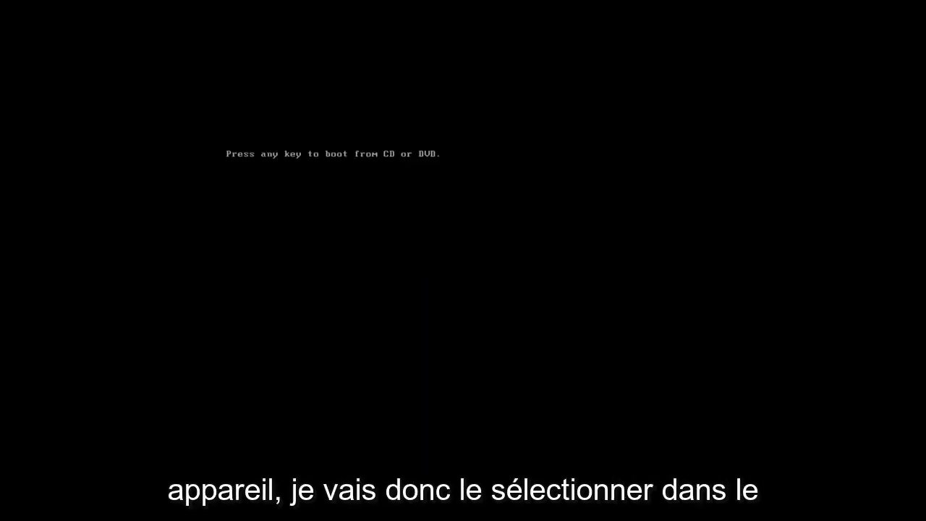
key(Return)
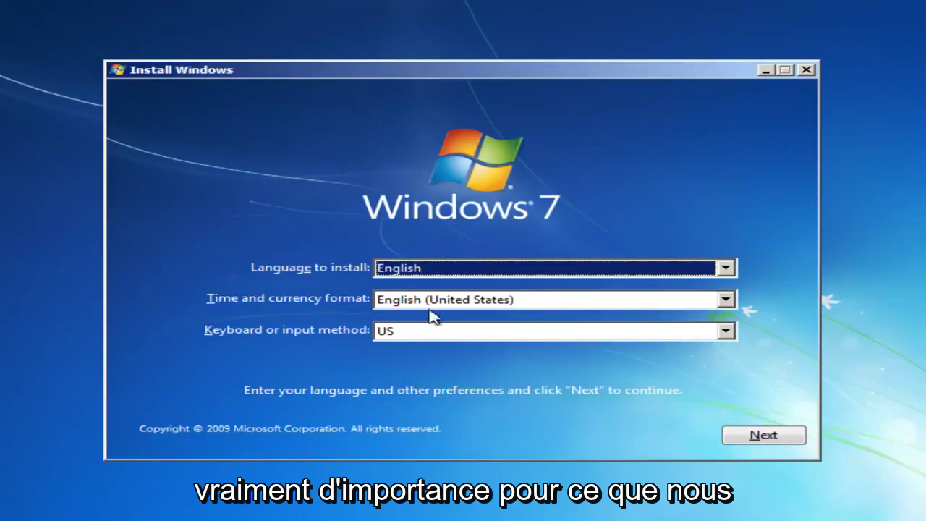
- Accept the default language settings, choose to repair the computer, and select recovery tools for the Windows 7 installation on C:
click(766, 436)
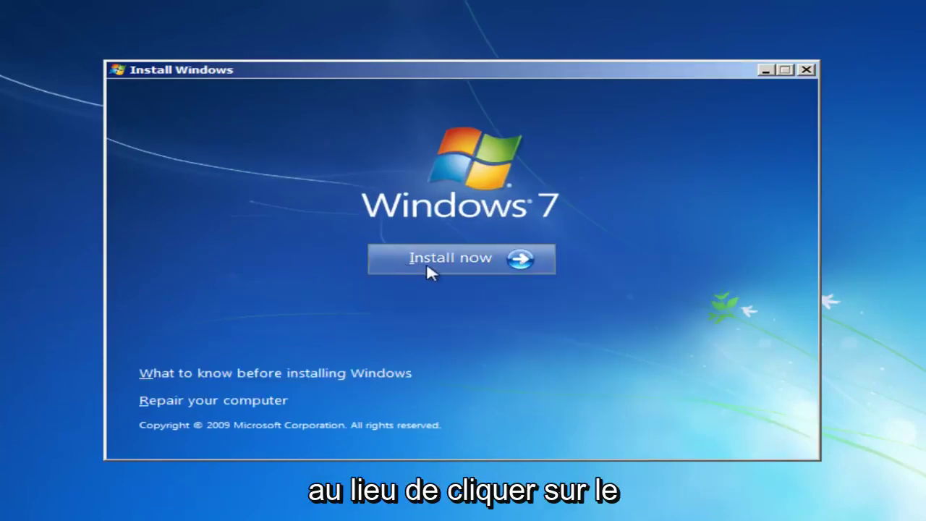
click(184, 402)
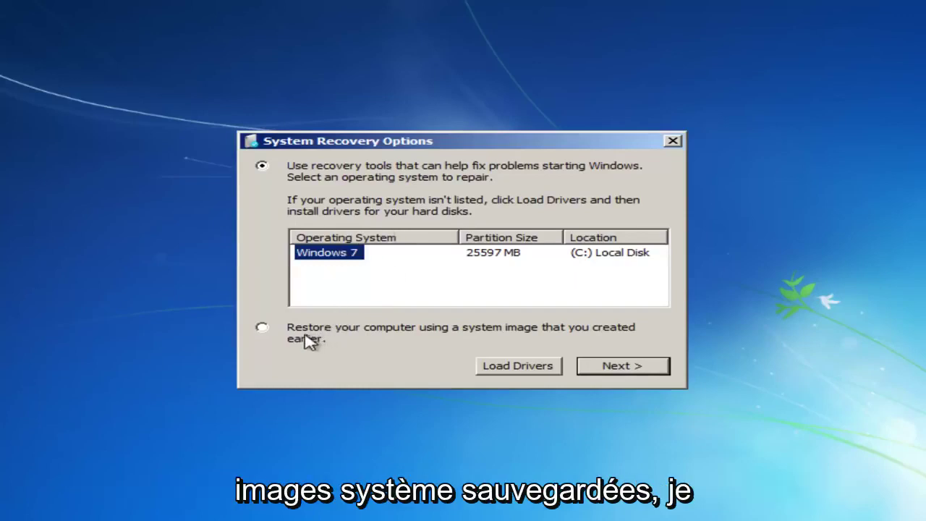
click(261, 327)
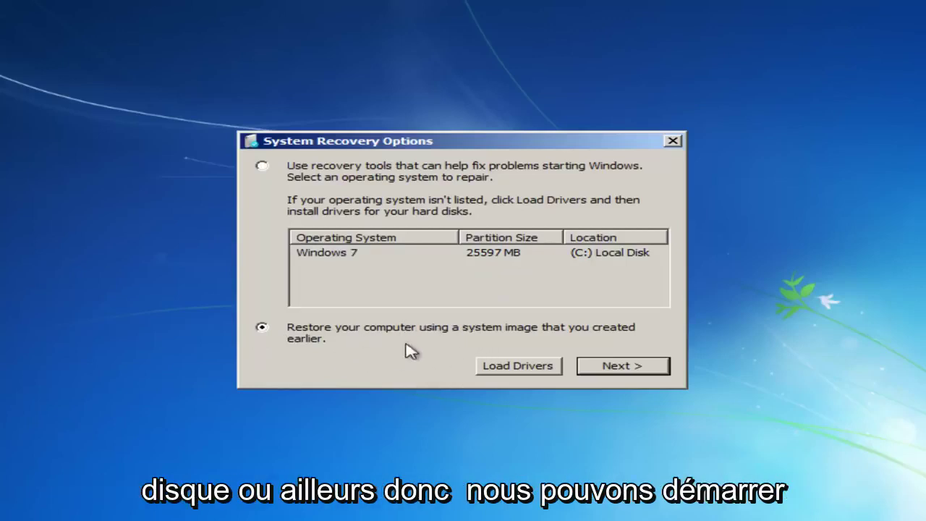
click(263, 166)
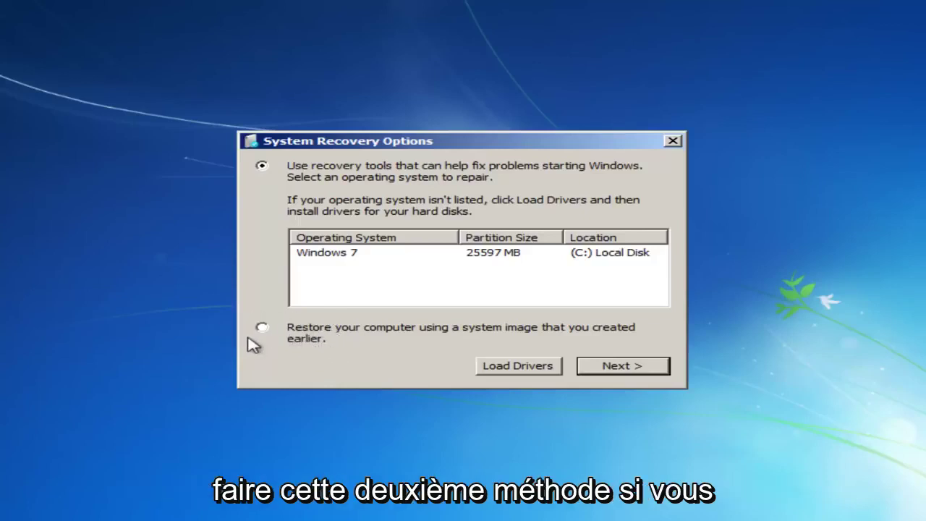
click(318, 255)
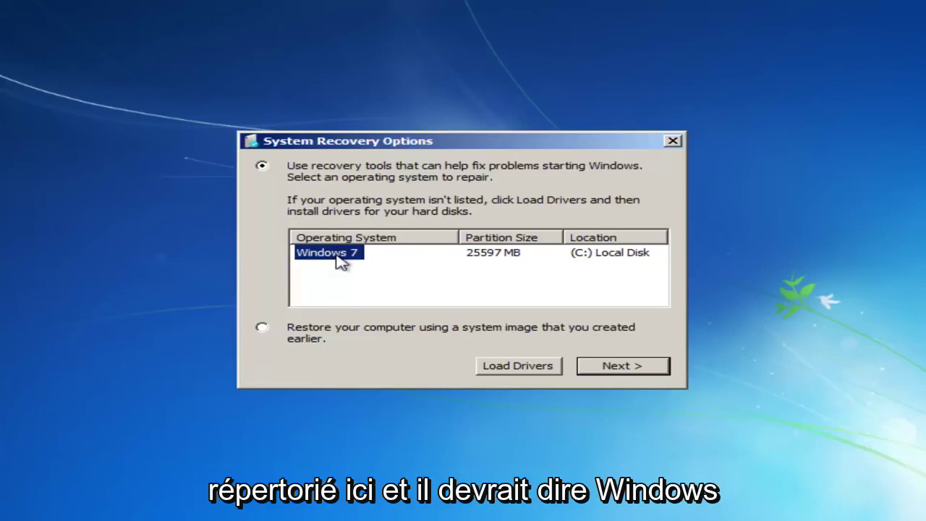
click(623, 367)
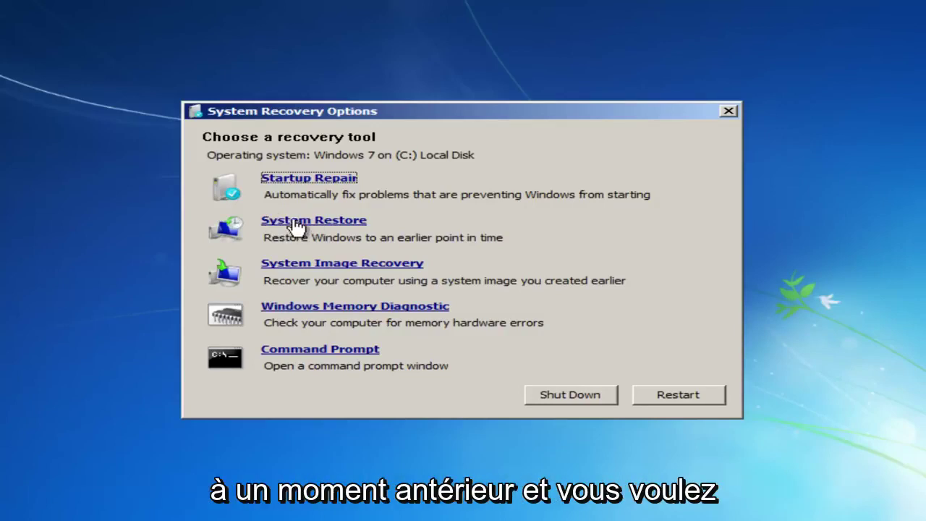
- Step through System Restore to the confirmation for the 10/28/2017 12:21:19 PM restore point, and cancel without restoring
click(296, 226)
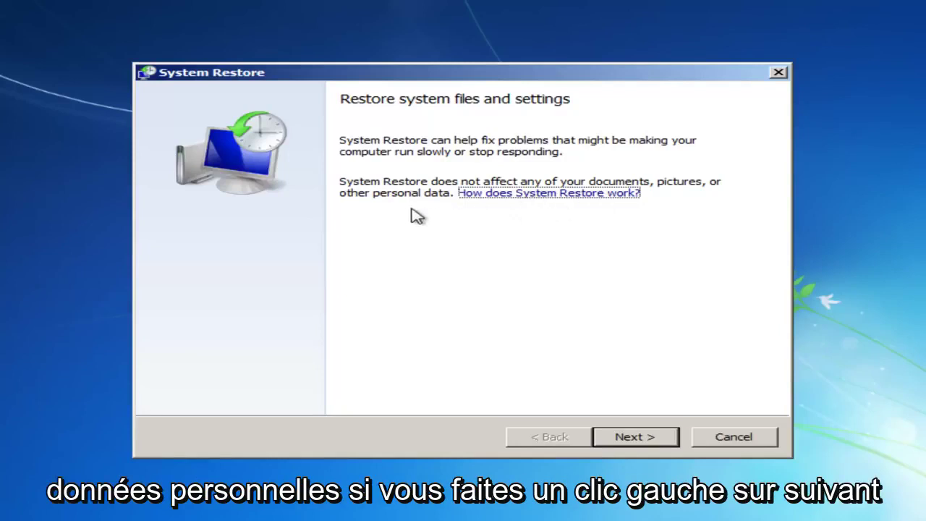
click(599, 439)
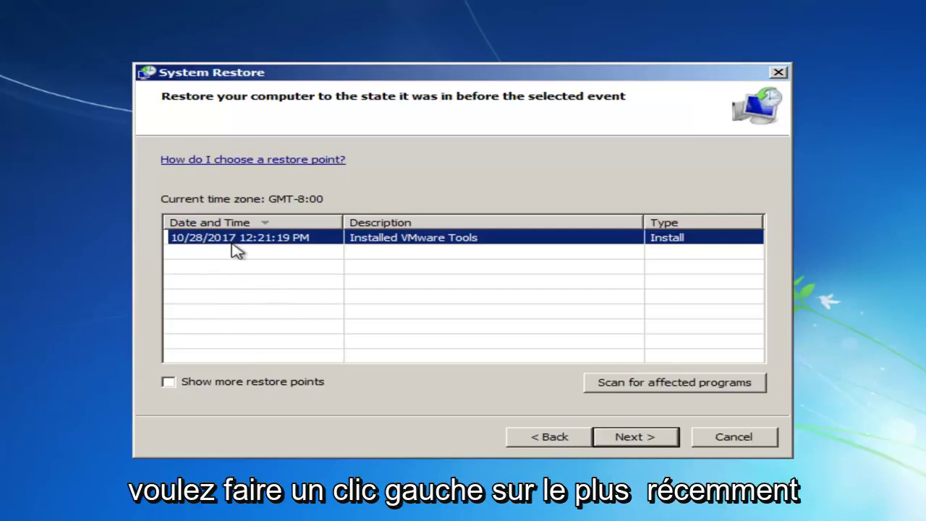
click(622, 439)
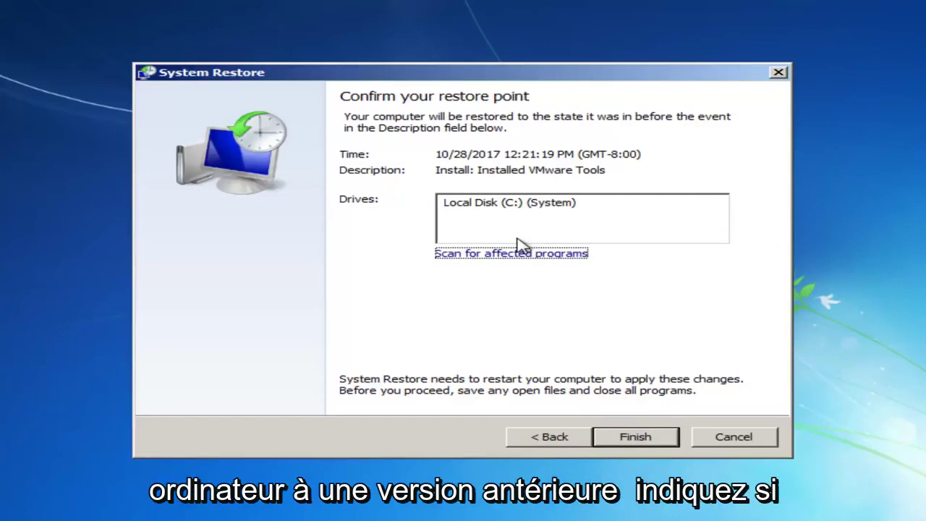
click(546, 443)
click(547, 443)
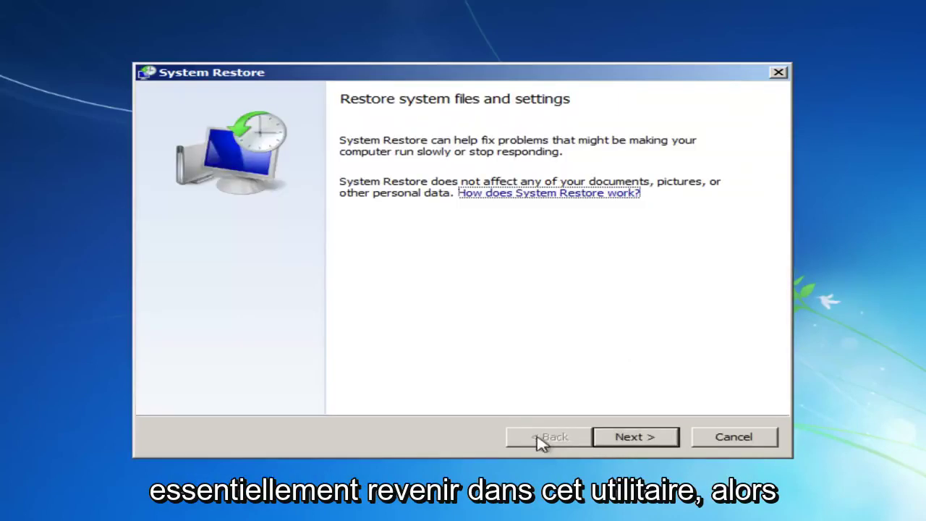
click(761, 443)
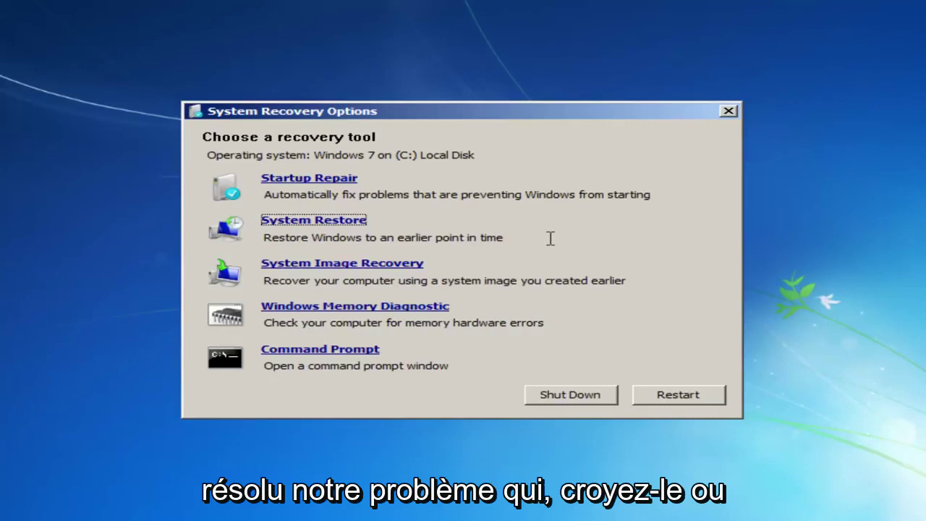
- Run Startup Repair on the Windows 7 installation and close its report
click(340, 225)
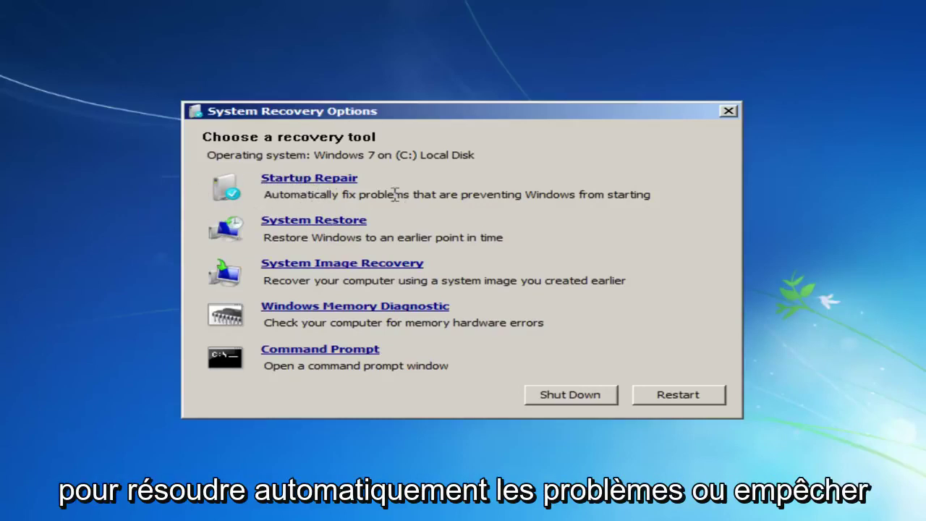
click(335, 179)
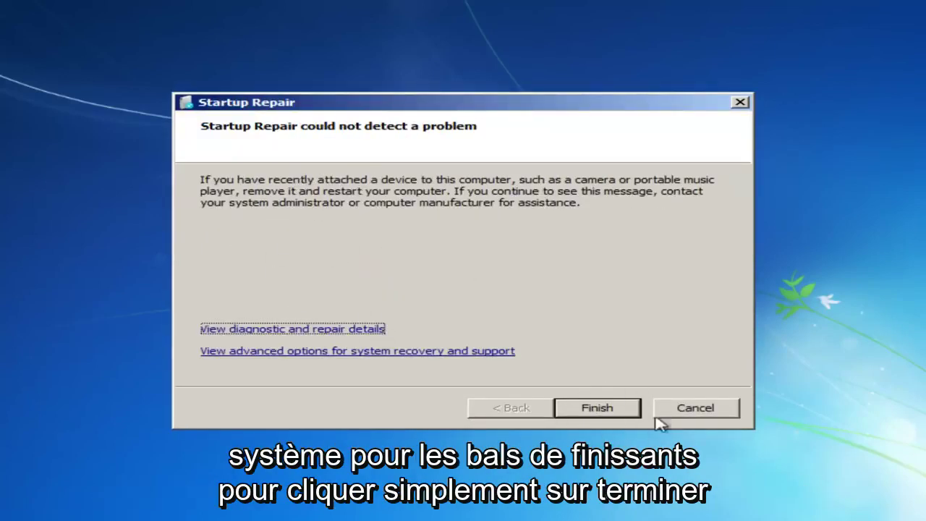
click(684, 410)
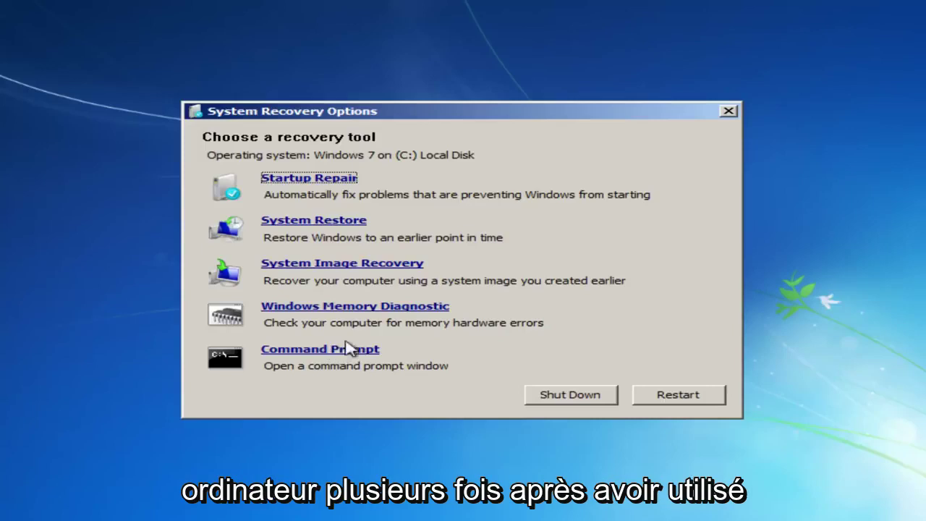
- Open the recovery Command Prompt and check drive C for errors with chkdsk C: /f
click(295, 353)
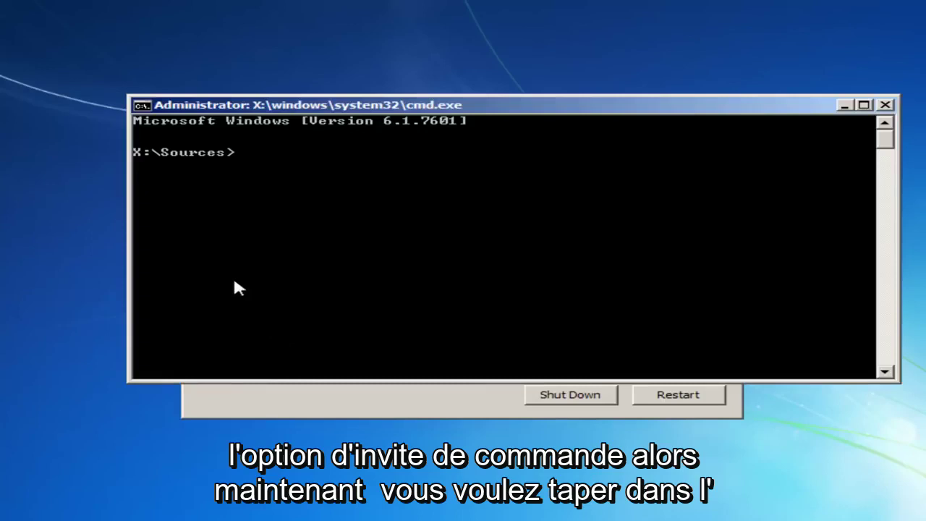
text(chkdsk)
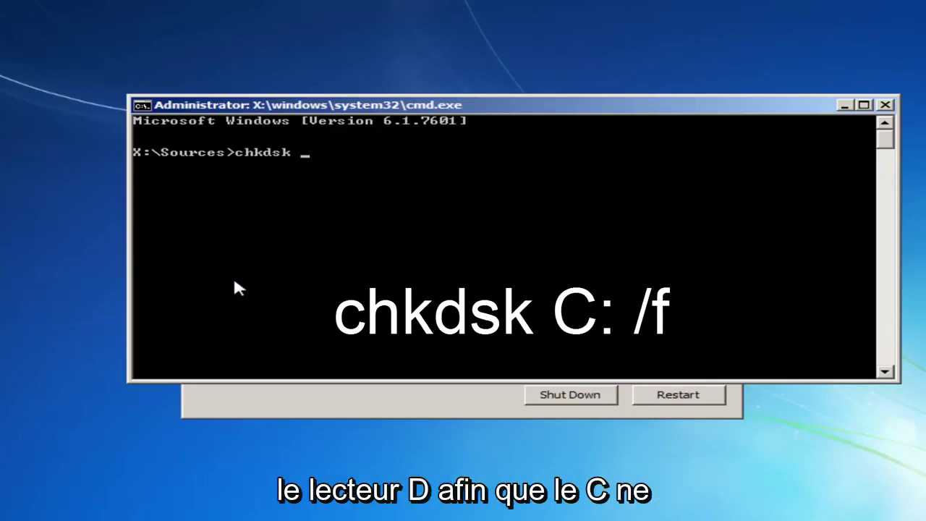
text(C)
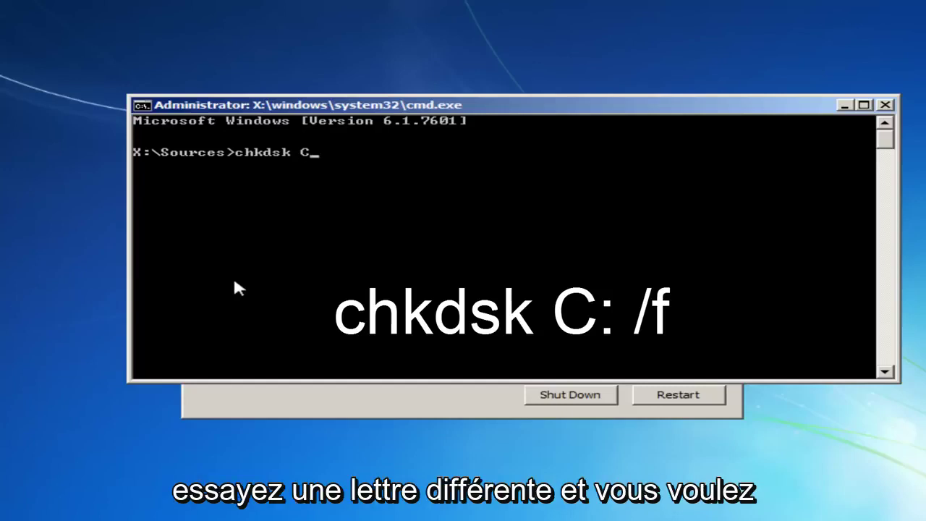
text(:)
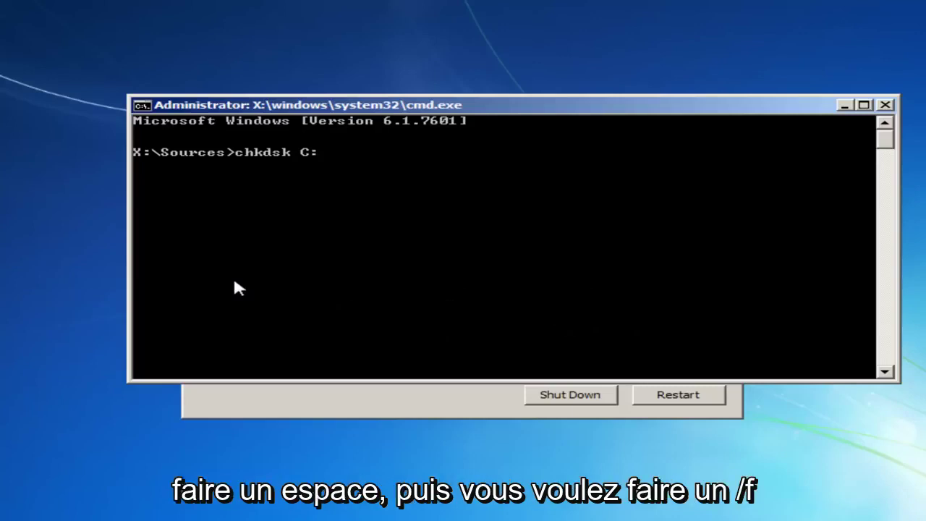
text( /f)
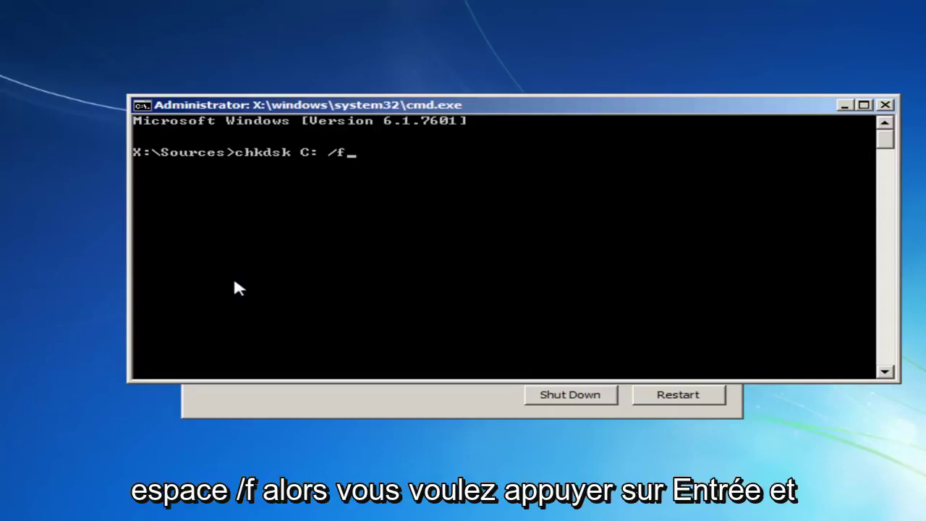
key(Return)
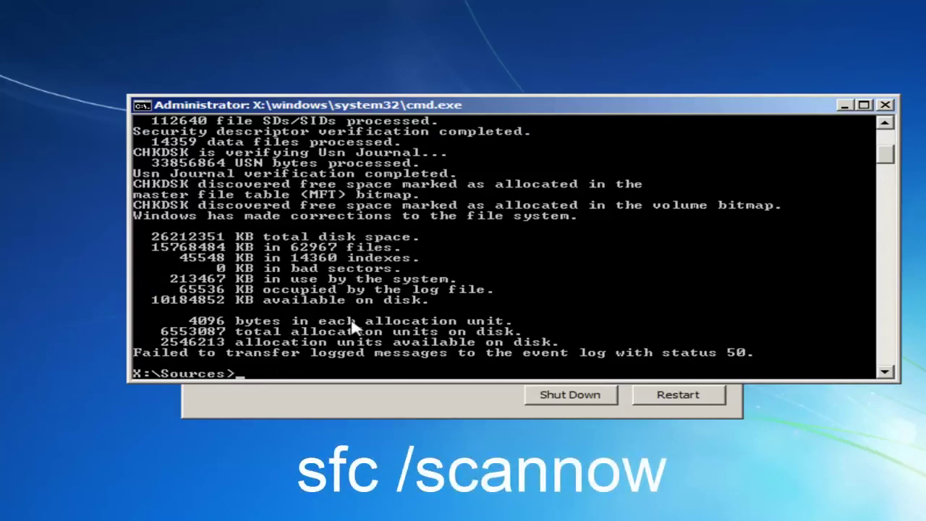
- Run sfc /scannow in the recovery Command Prompt and review its output
text(sfc /scannow)
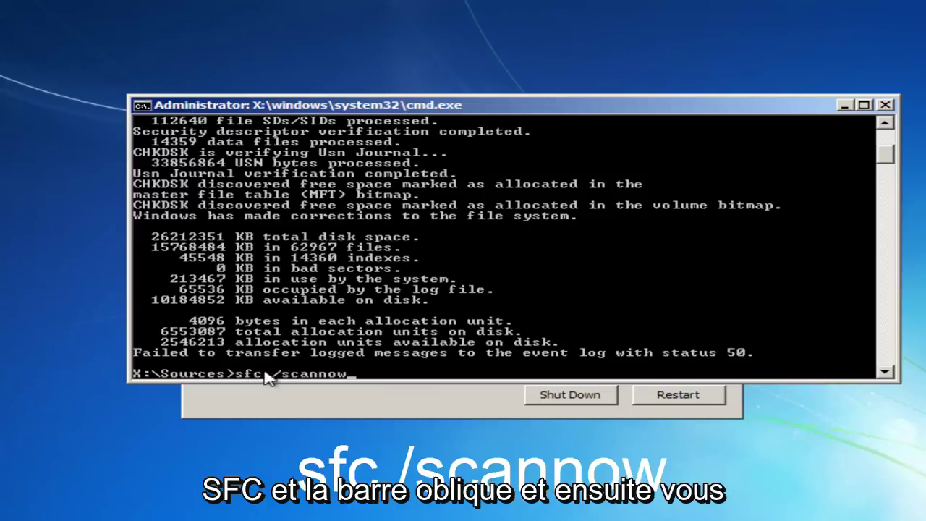
key(Return)
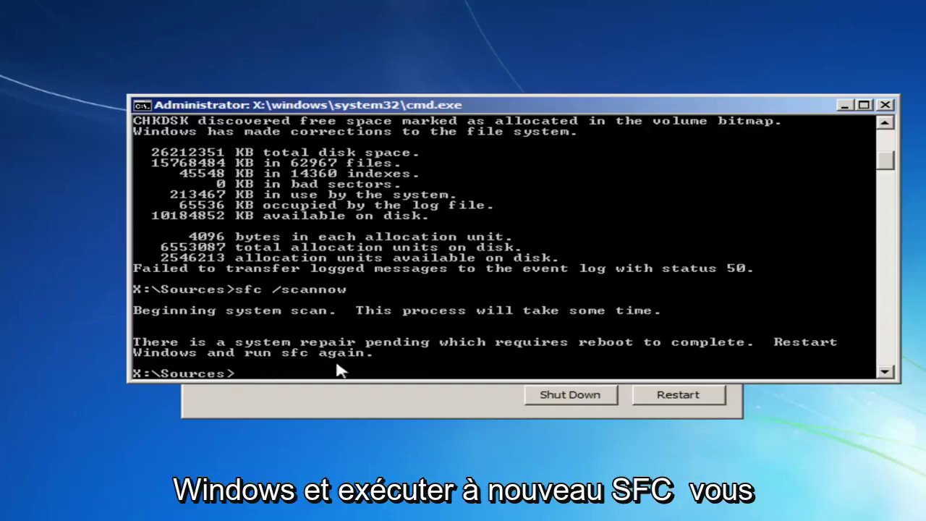
scroll(606, 279, down, 6)
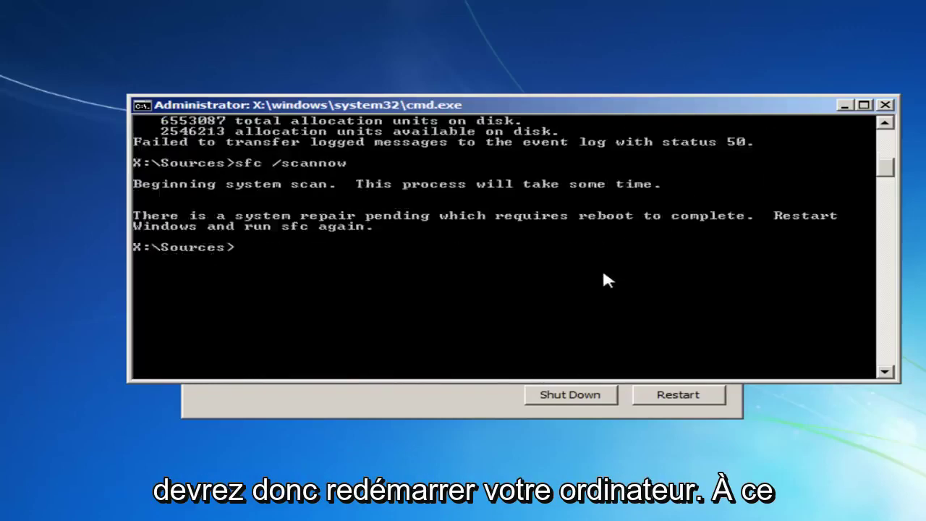
scroll(605, 279, up, 7)
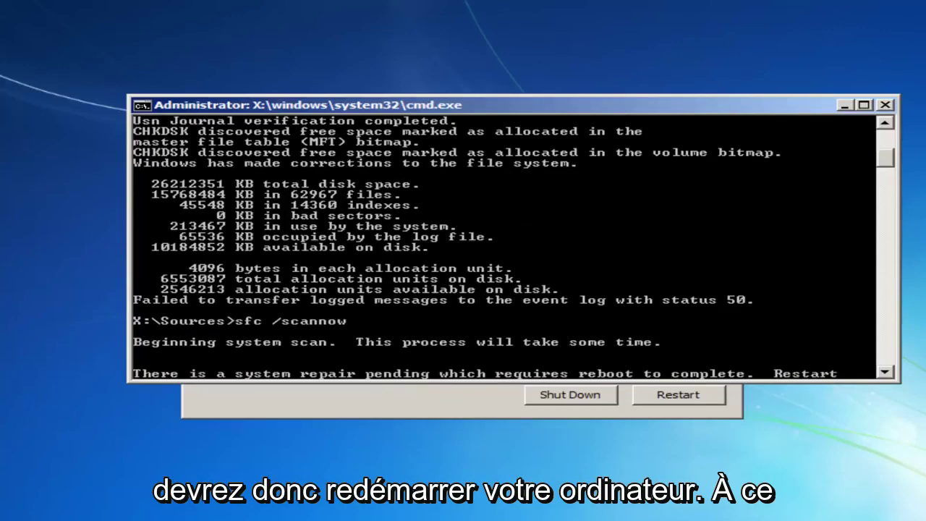
- Close the recovery Command Prompt and restart the computer from System Recovery Options
click(885, 107)
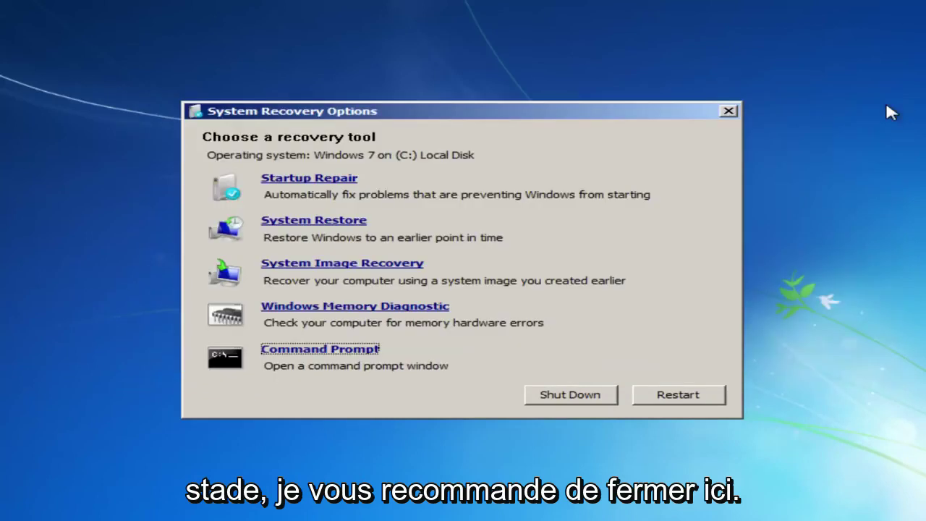
click(676, 402)
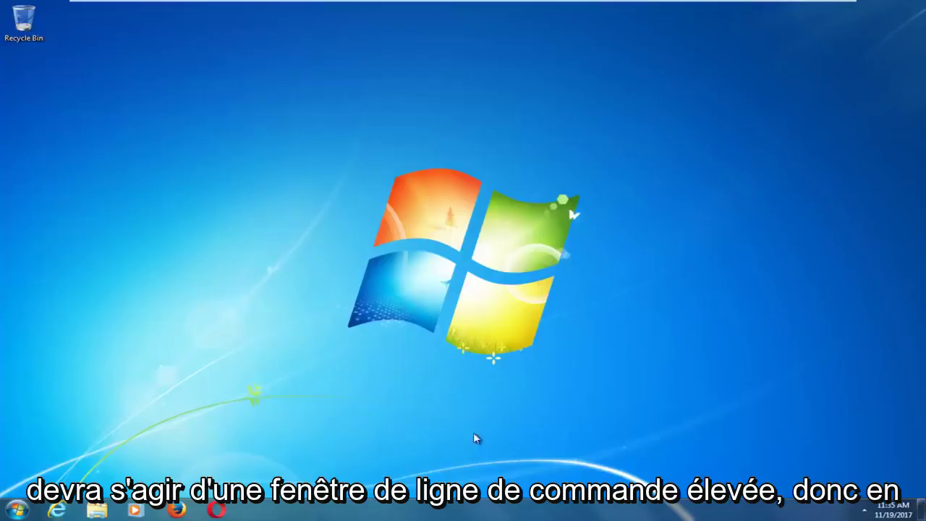
- Find Command Prompt on the Windows 7 desktop, run it as administrator, and approve the User Account Control request
click(16, 510)
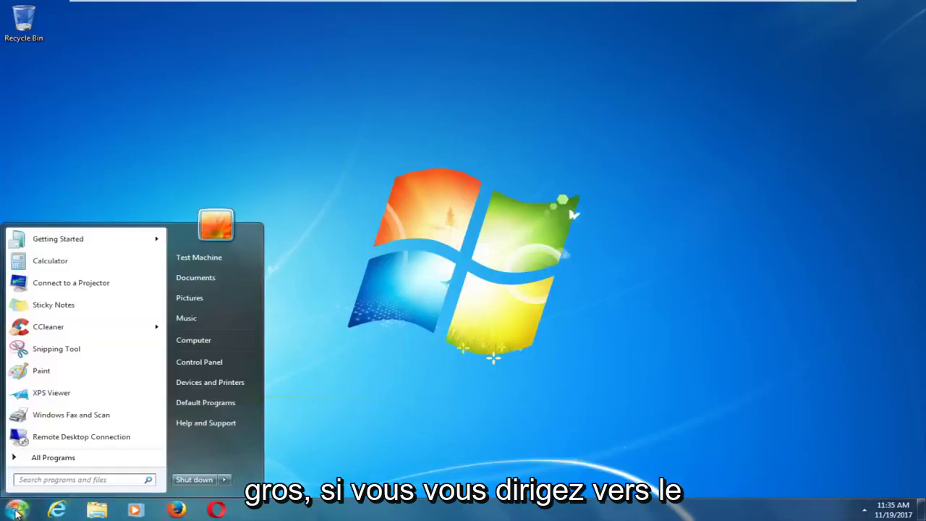
text(command prompt)
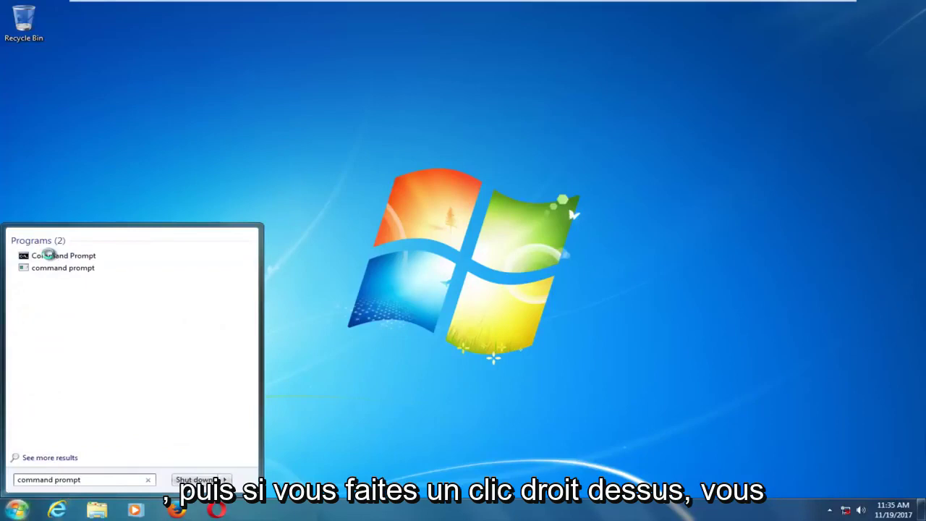
right_click(47, 255)
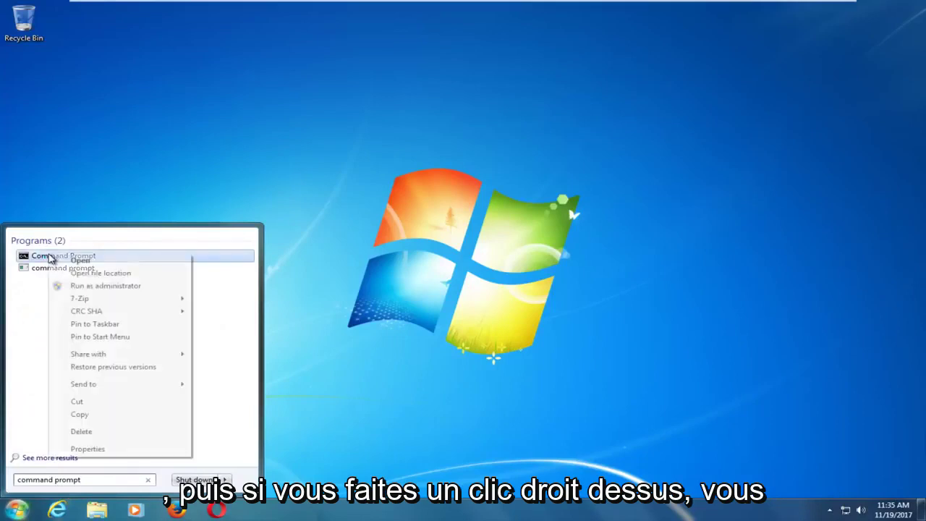
click(80, 286)
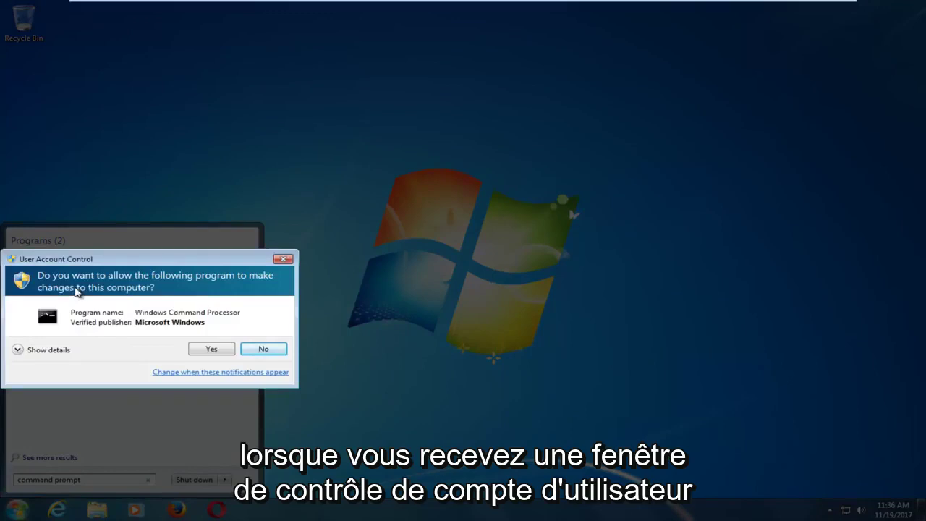
click(208, 352)
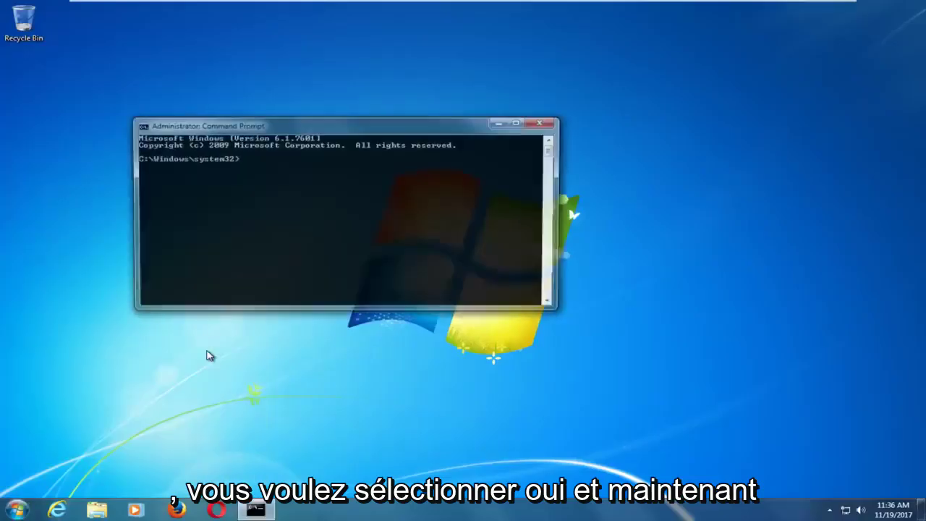
drag(231, 128, 295, 128)
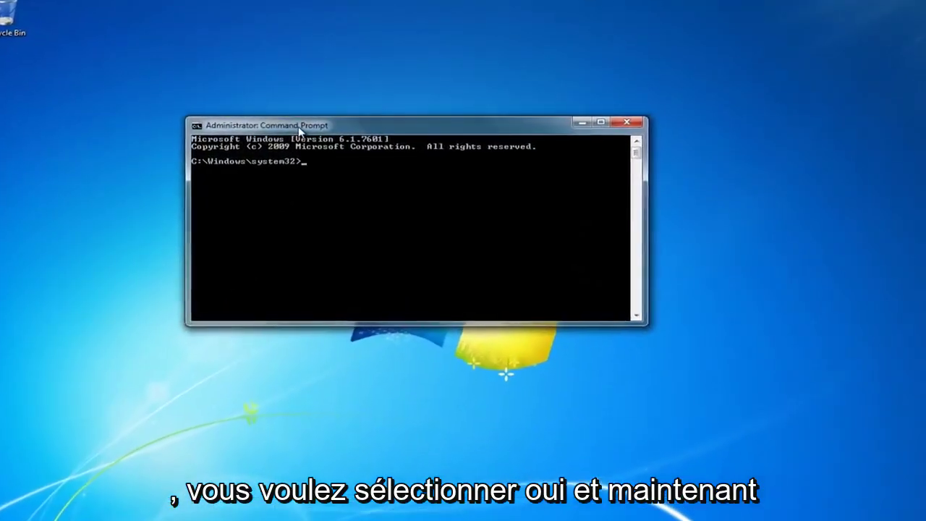
- Start a system file scan with sfc /scannow in the elevated Command Prompt
text(sfc)
text( /)
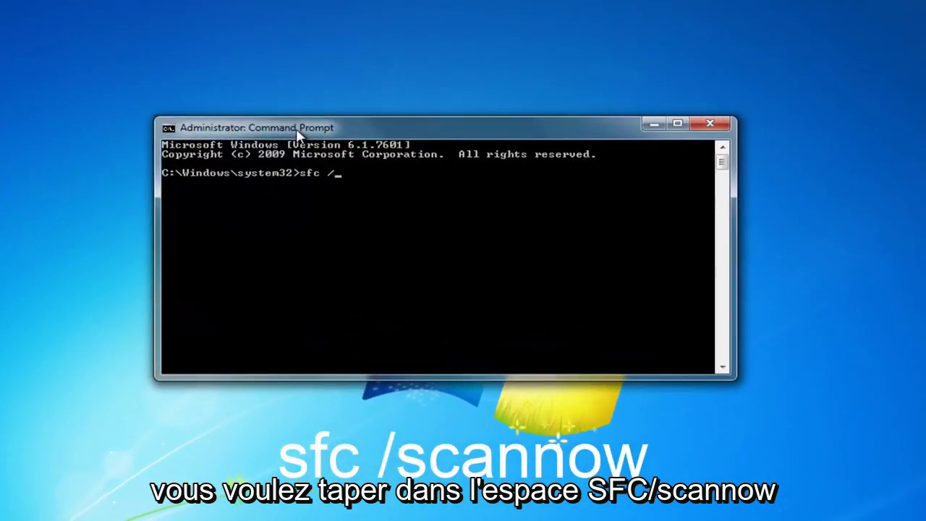
text(scannow)
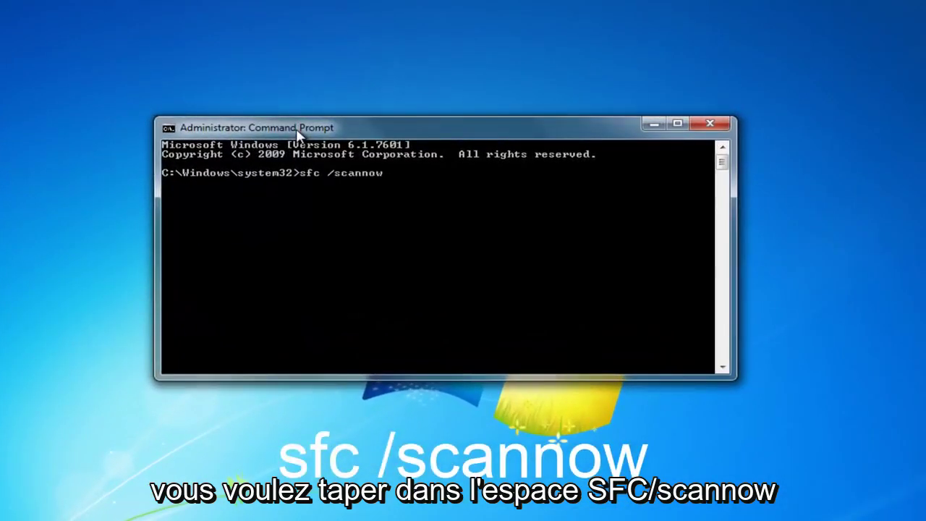
key(Return)
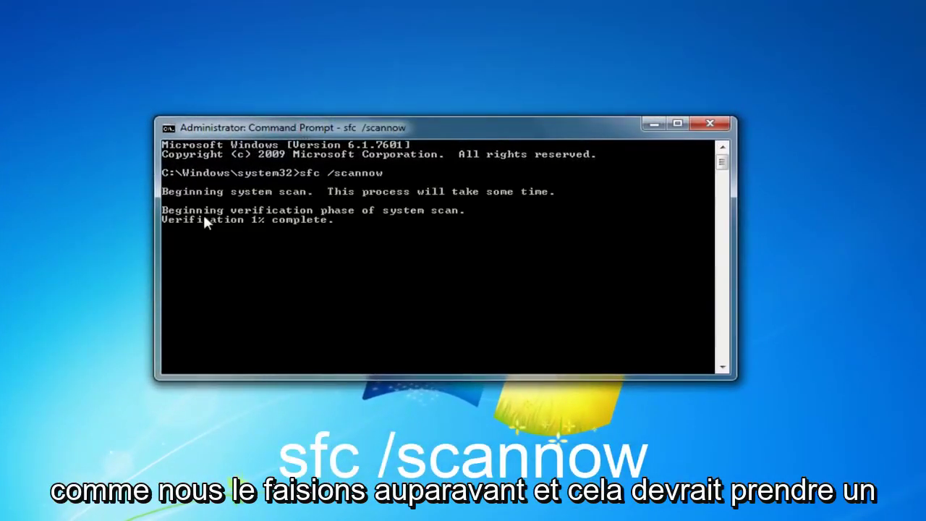